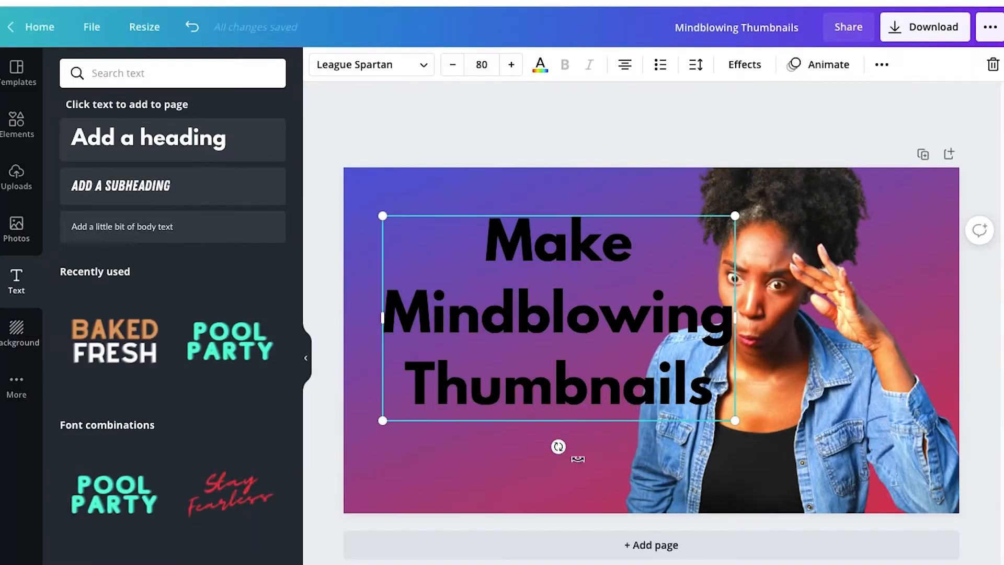
# - Tilt the headline counterclockwise, shrink it to font size 73.5 and place it in the empty area beside the woman
pyautogui.moveTo(559, 448); pyautogui.dragTo(592, 468)
pyautogui.moveTo(592, 356); pyautogui.dragTo(564, 322)
pyautogui.moveTo(719, 349); pyautogui.dragTo(690, 339)
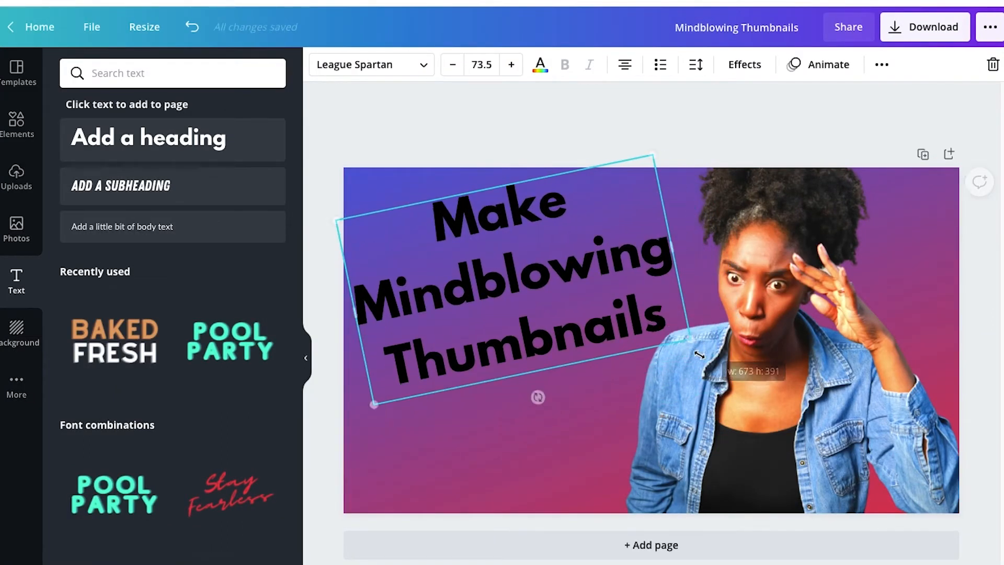
# - Change the headline's text color to white
pyautogui.click(541, 66)
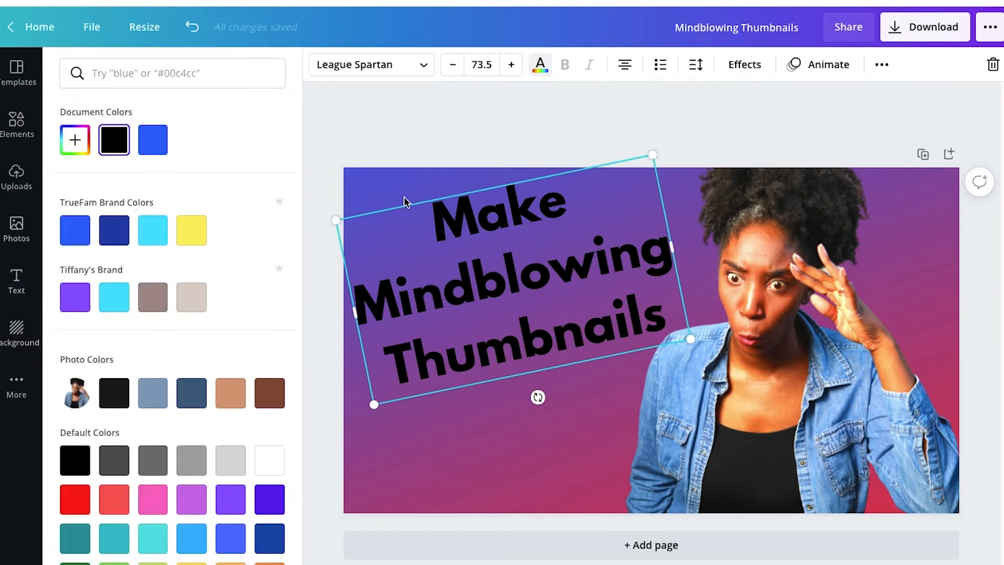
pyautogui.click(264, 450)
pyautogui.click(527, 476)
# - Add a black Shadow effect to the headline with transparency 72 and blur about 56
pyautogui.click(635, 271)
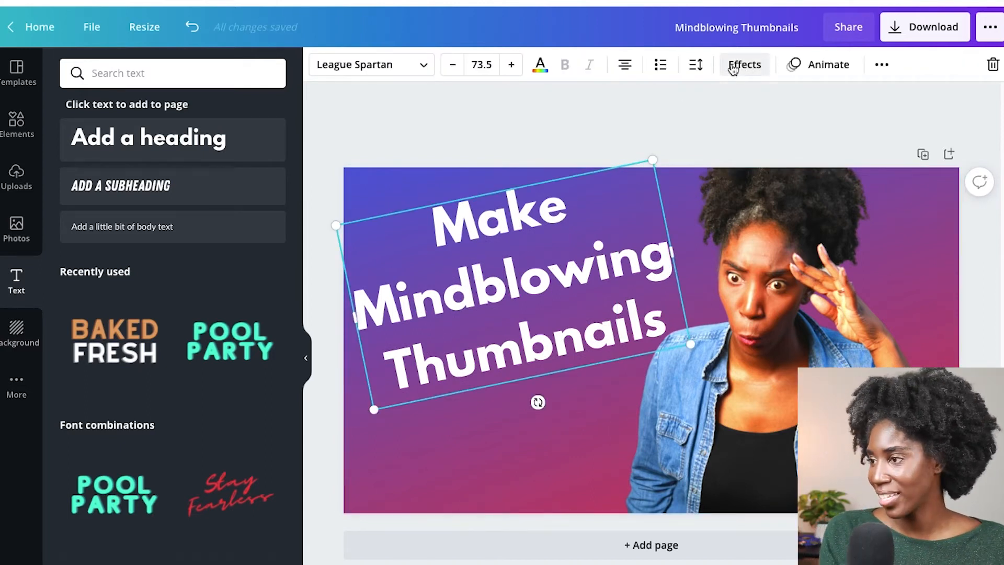
pyautogui.click(743, 65)
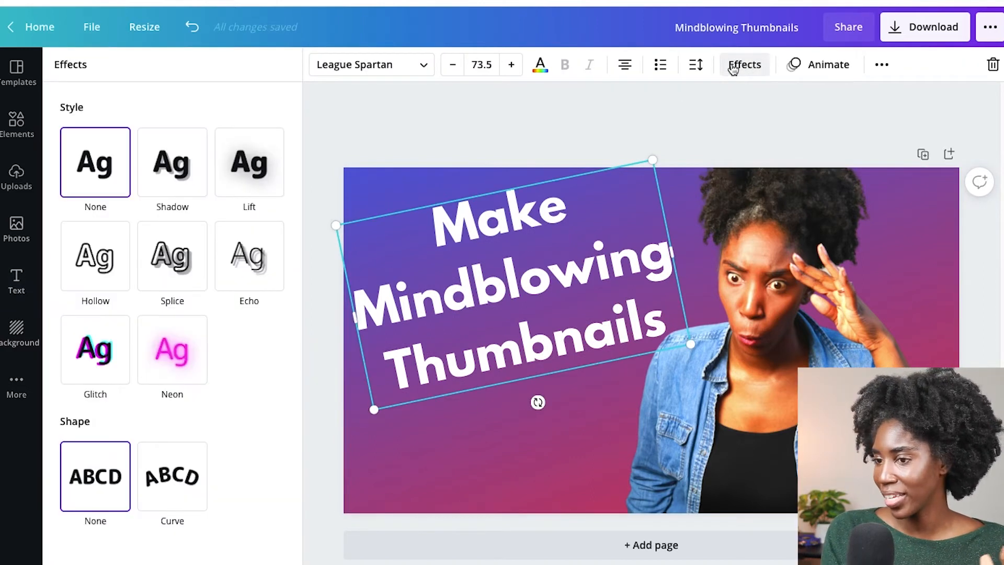
pyautogui.click(182, 196)
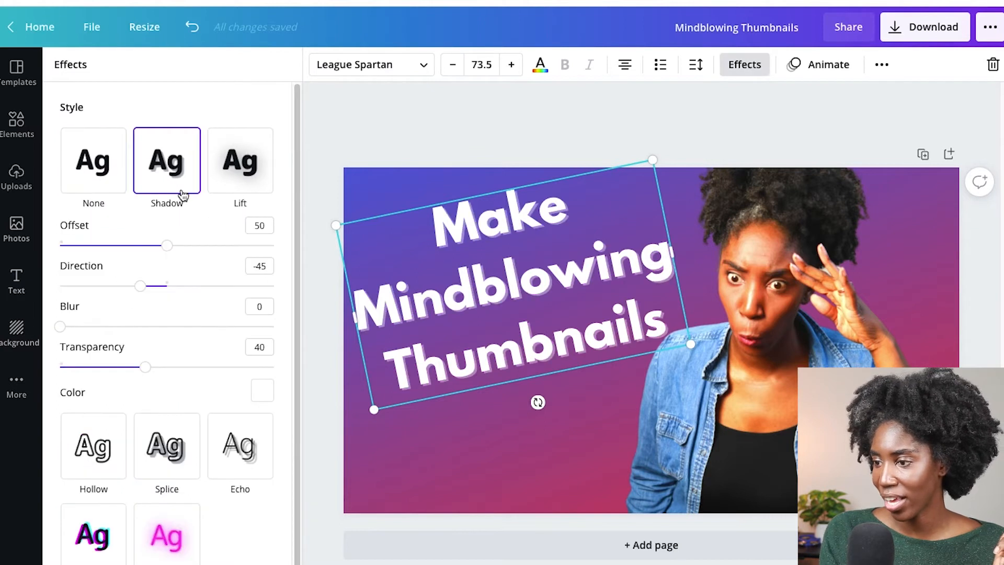
pyautogui.click(262, 392)
pyautogui.scroll(-3, 112, 512)
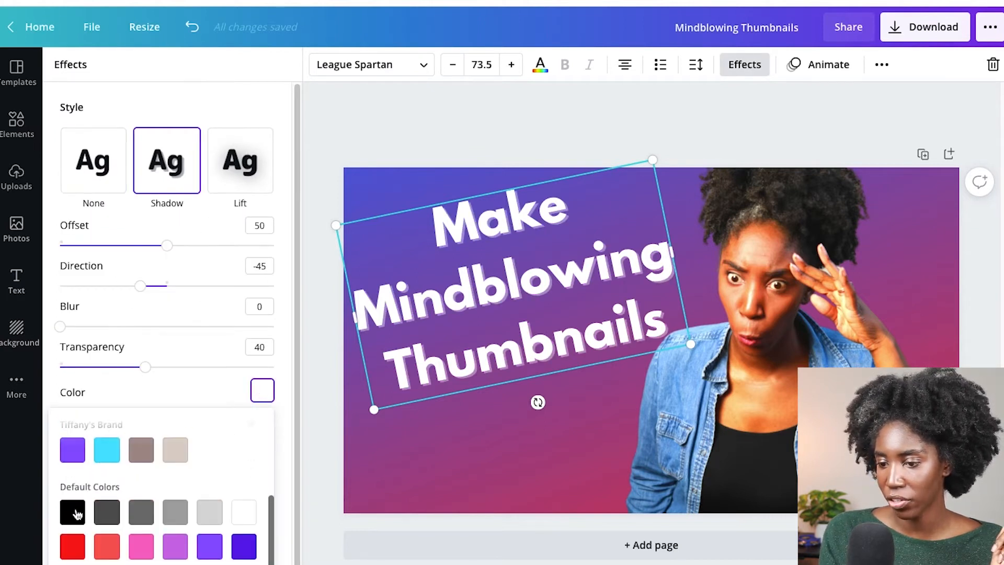
pyautogui.click(74, 515)
pyautogui.moveTo(170, 365); pyautogui.dragTo(194, 368)
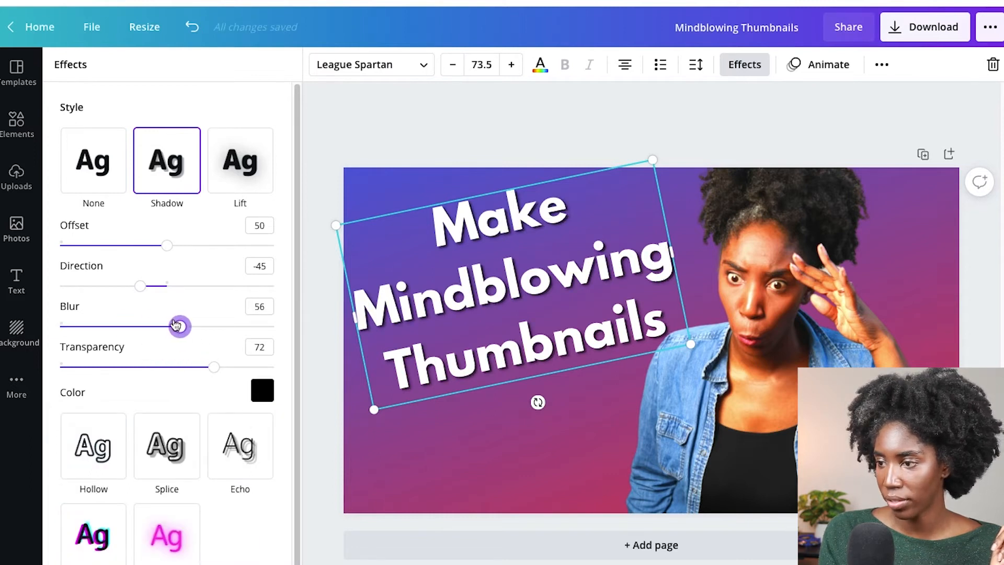
pyautogui.click(448, 446)
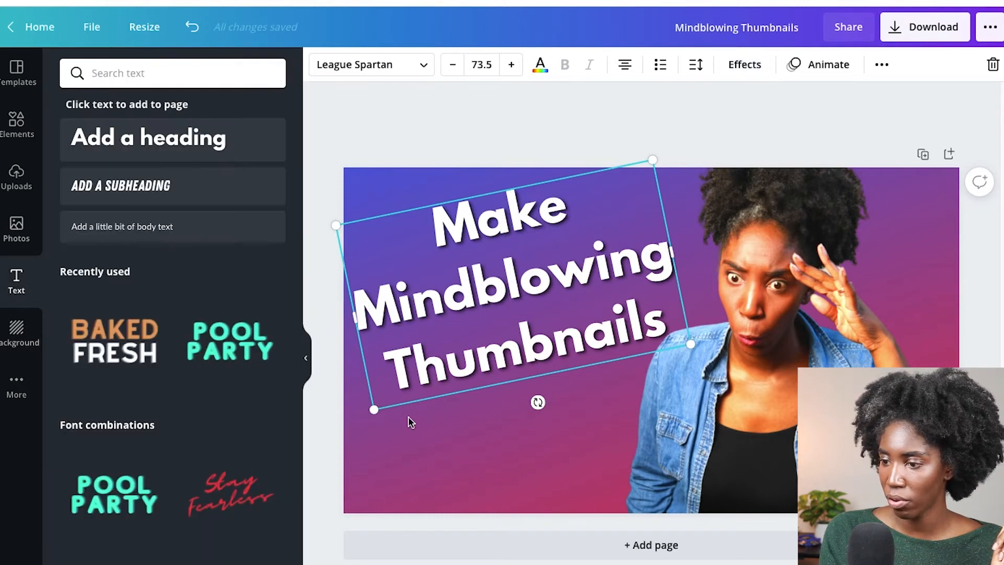
# - Enlarge the headline to font size 78.4 and reposition it beside the woman
pyautogui.moveTo(370, 414); pyautogui.dragTo(378, 459)
pyautogui.moveTo(502, 358); pyautogui.dragTo(517, 354)
pyautogui.click(558, 449)
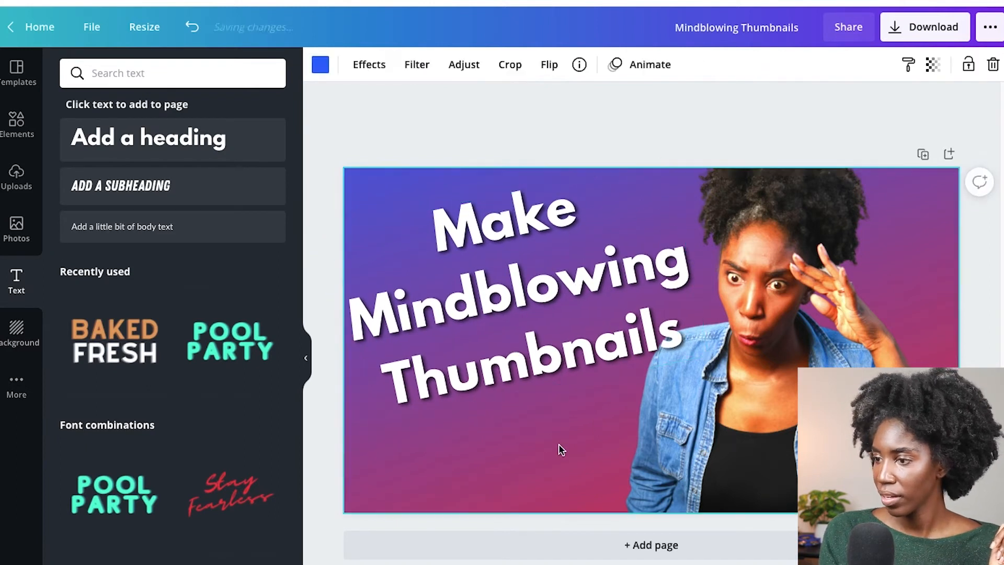
# - Try yellow and red as the text color of the word "Mindblowing" in the headline
pyautogui.click(505, 316)
pyautogui.doubleClick(510, 280)
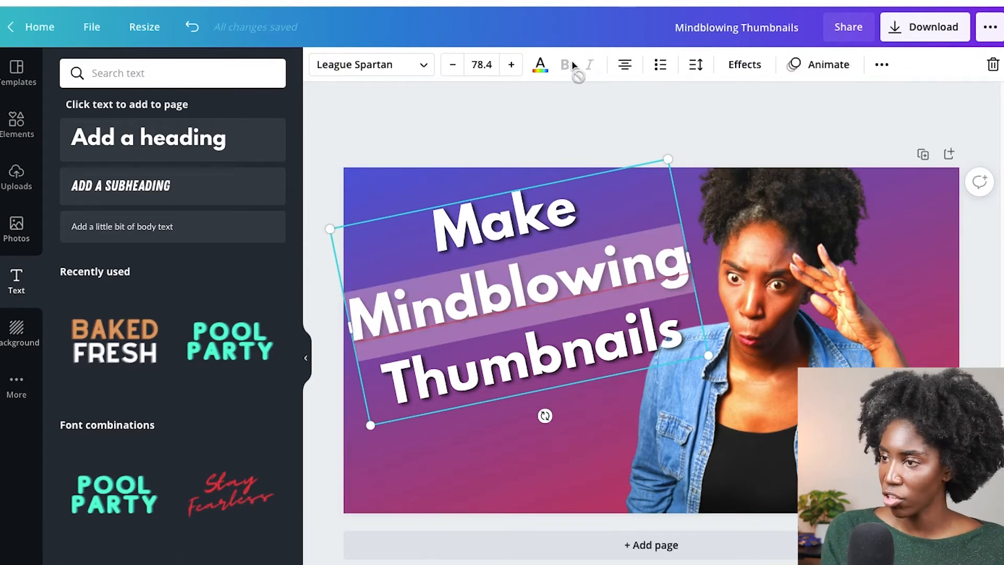
pyautogui.click(539, 68)
pyautogui.click(193, 238)
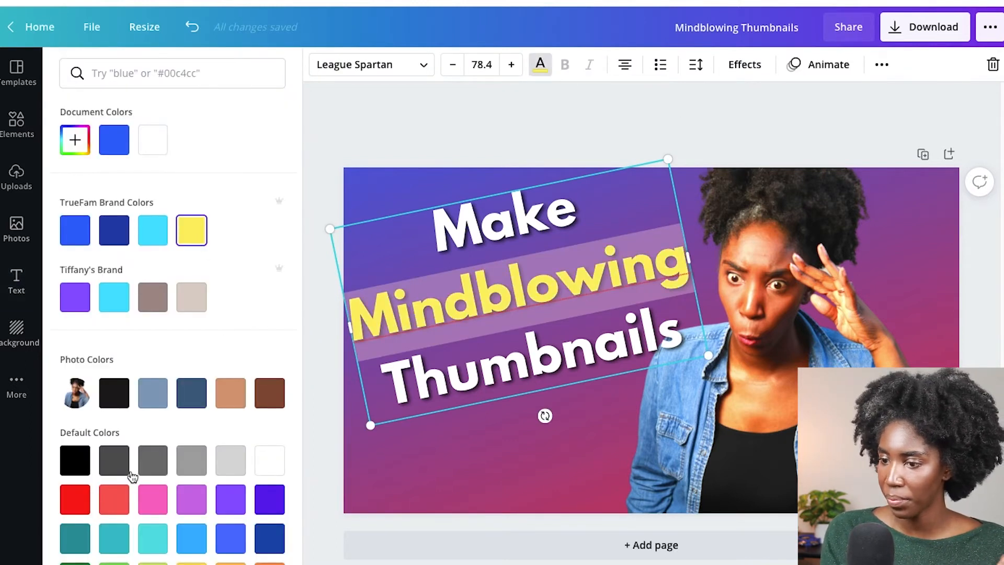
pyautogui.click(74, 503)
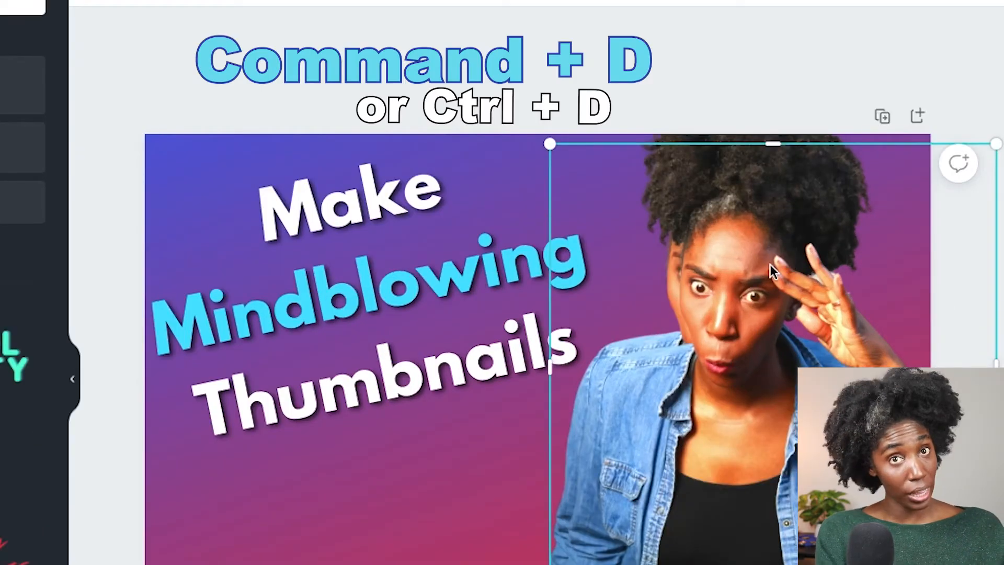
# - Move the duplicated photo of the woman off the original and over the headline
pyautogui.moveTo(716, 230); pyautogui.dragTo(731, 157)
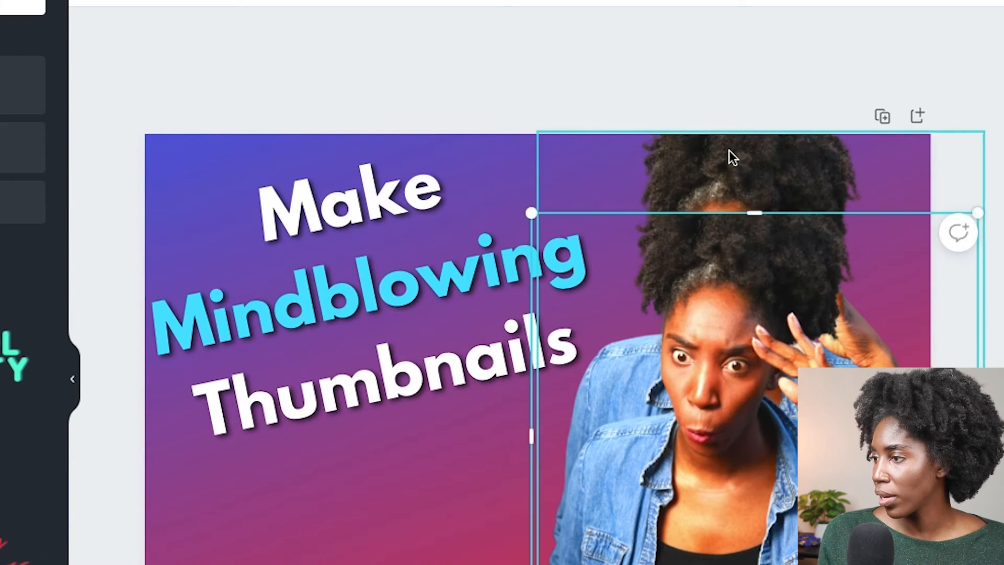
pyautogui.moveTo(816, 299); pyautogui.dragTo(831, 248)
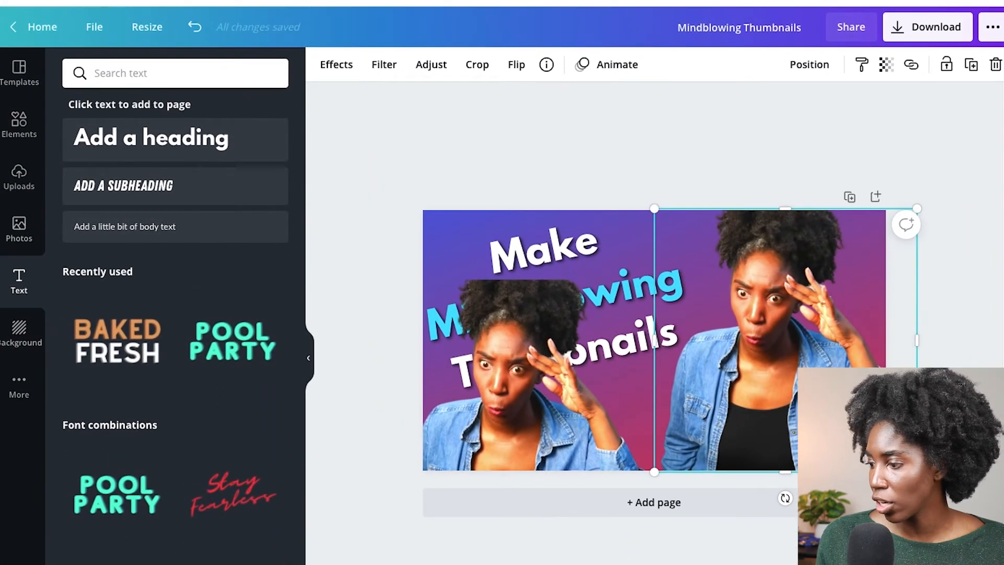
pyautogui.hotkey('ctrl', '+')
pyautogui.hotkey('ctrl', '+')
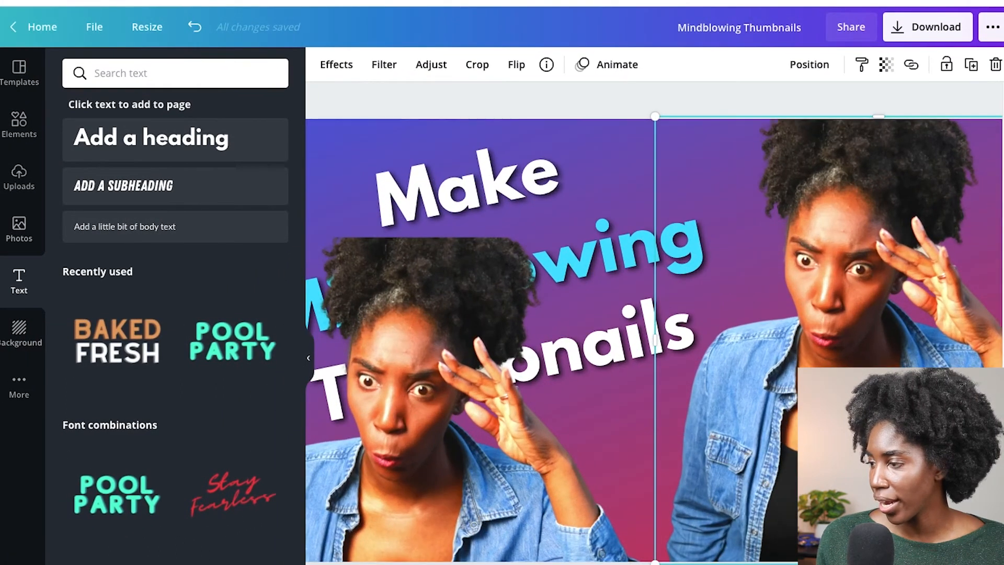
# - Apply the Cherry duotone effect to the original photo of the woman and open the effect's controls
pyautogui.click(340, 66)
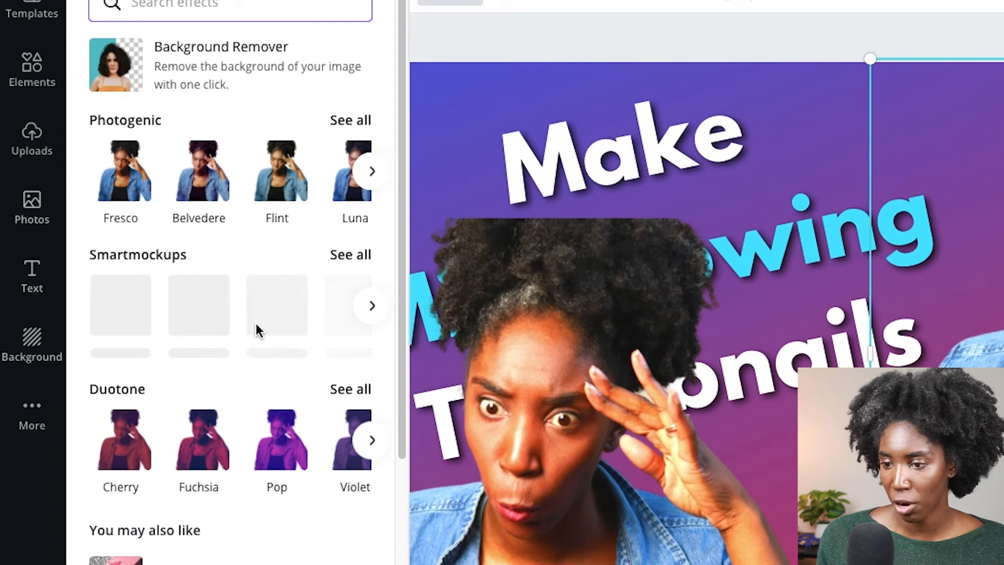
pyautogui.scroll(-1, 256, 327)
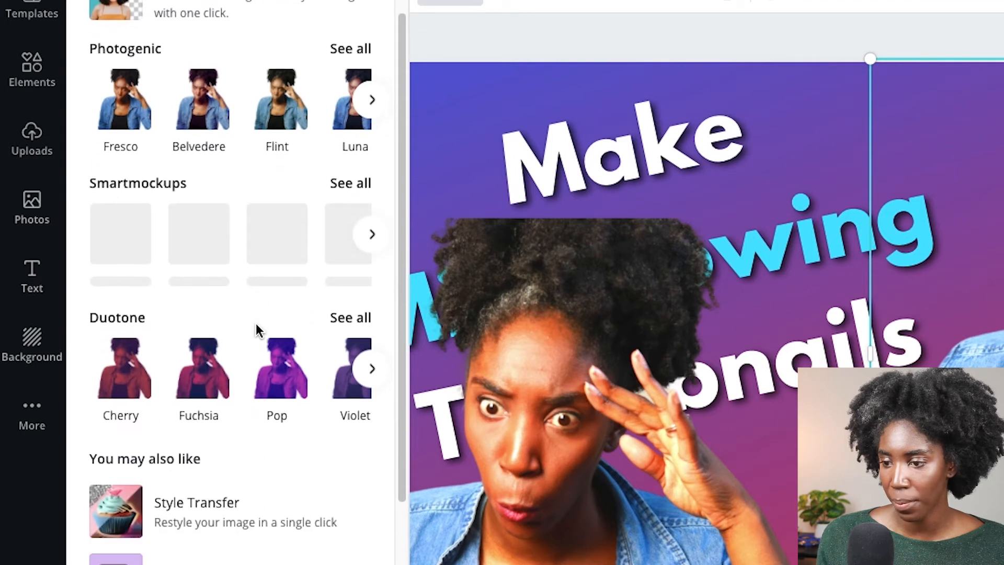
pyautogui.click(124, 382)
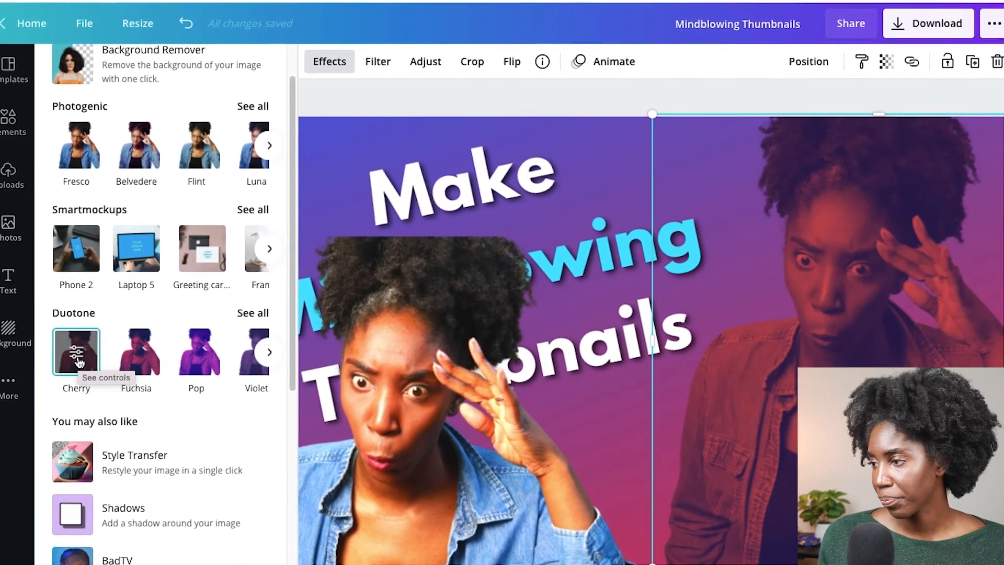
pyautogui.click(77, 360)
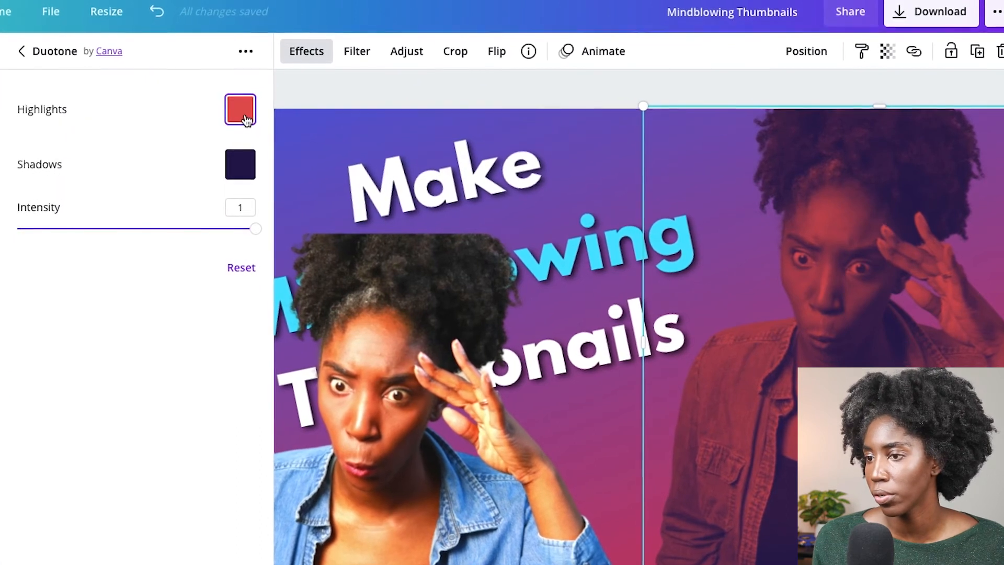
# - Try light blue and purple for the duotone highlights, and settle on the TrueFam brand yellow
pyautogui.click(246, 120)
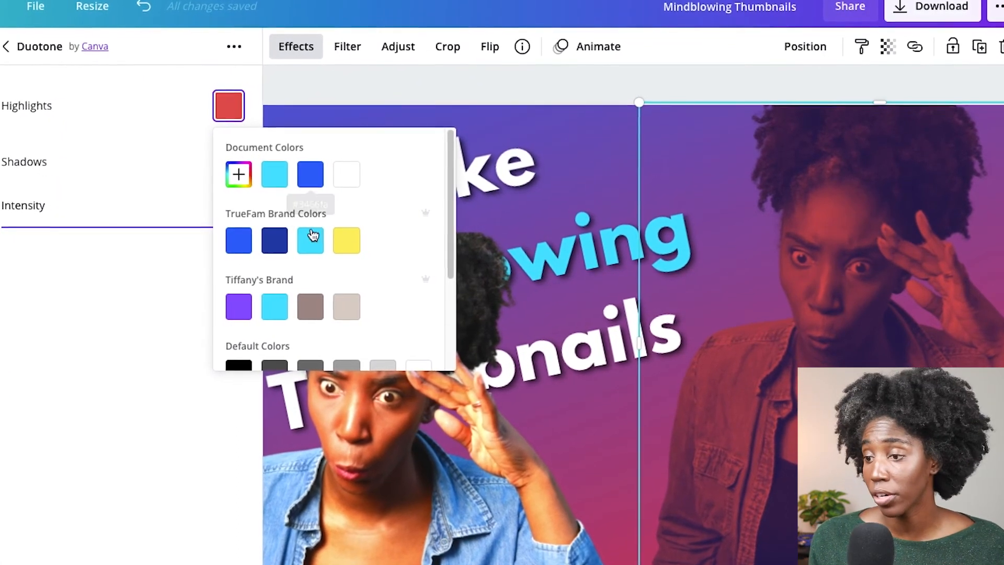
pyautogui.click(313, 241)
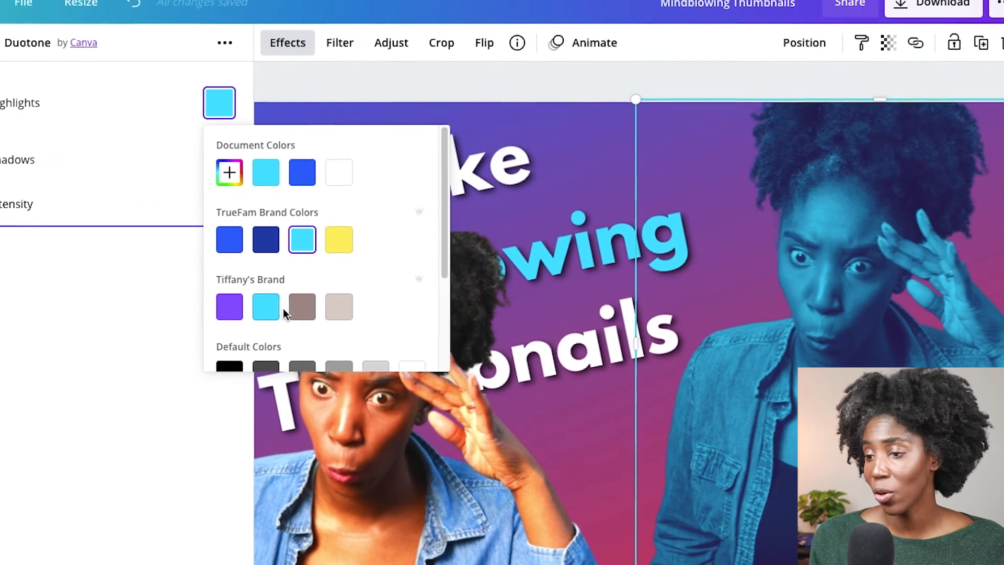
pyautogui.click(231, 306)
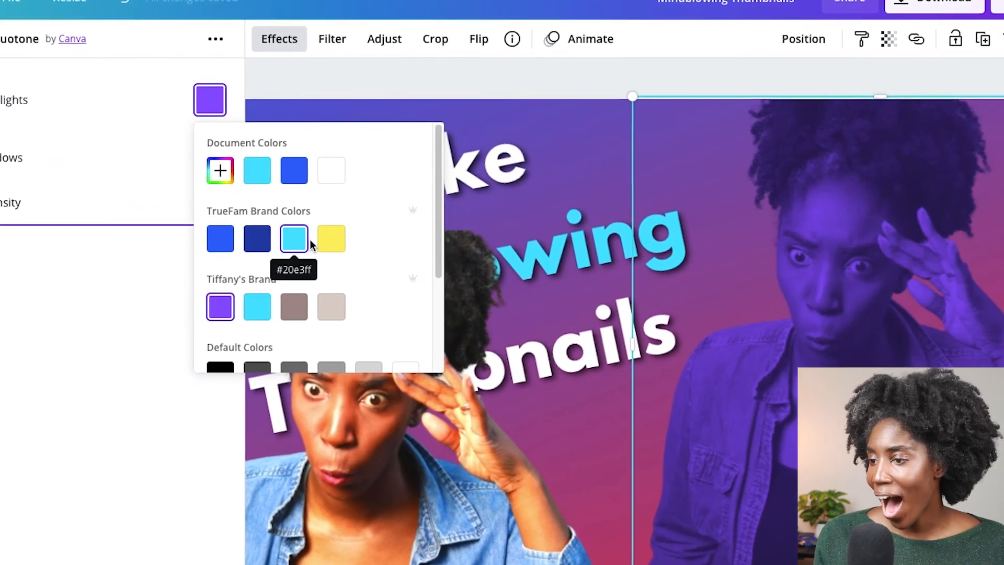
pyautogui.scroll(-3, 306, 236)
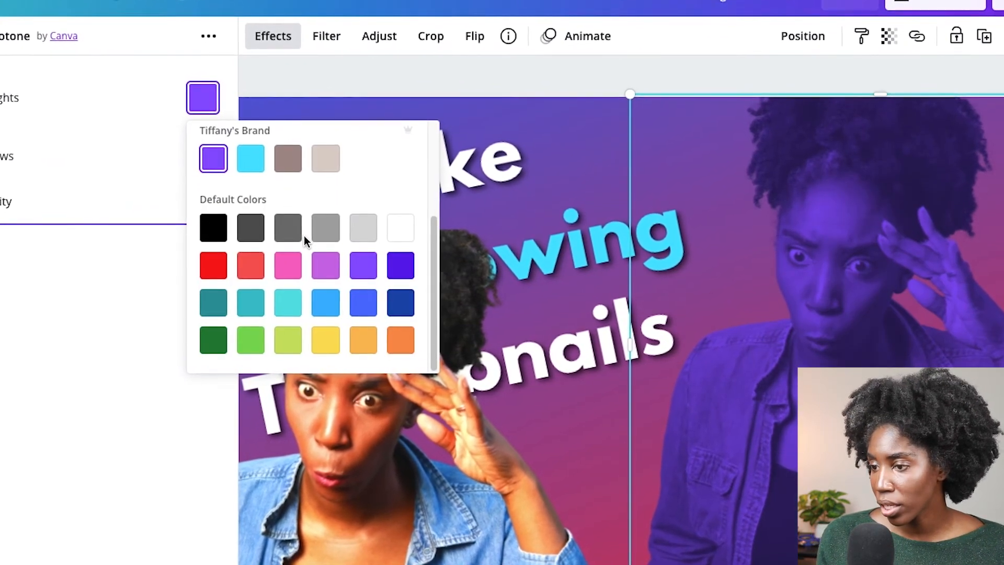
pyautogui.scroll(4, 303, 236)
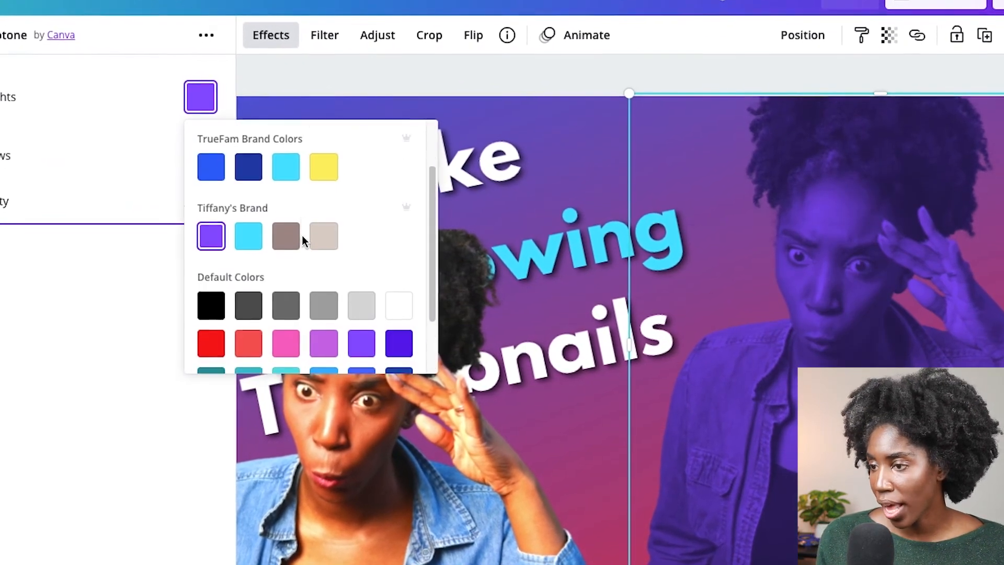
pyautogui.click(325, 227)
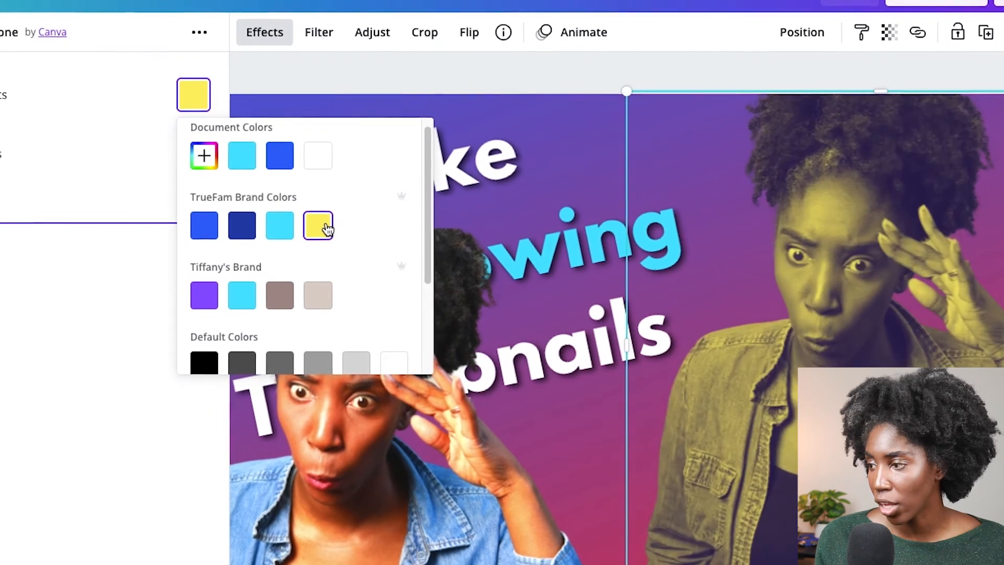
pyautogui.click(149, 160)
# - Set the duotone shadows to the same brand yellow and set the silhouette's blur to 15
pyautogui.click(178, 164)
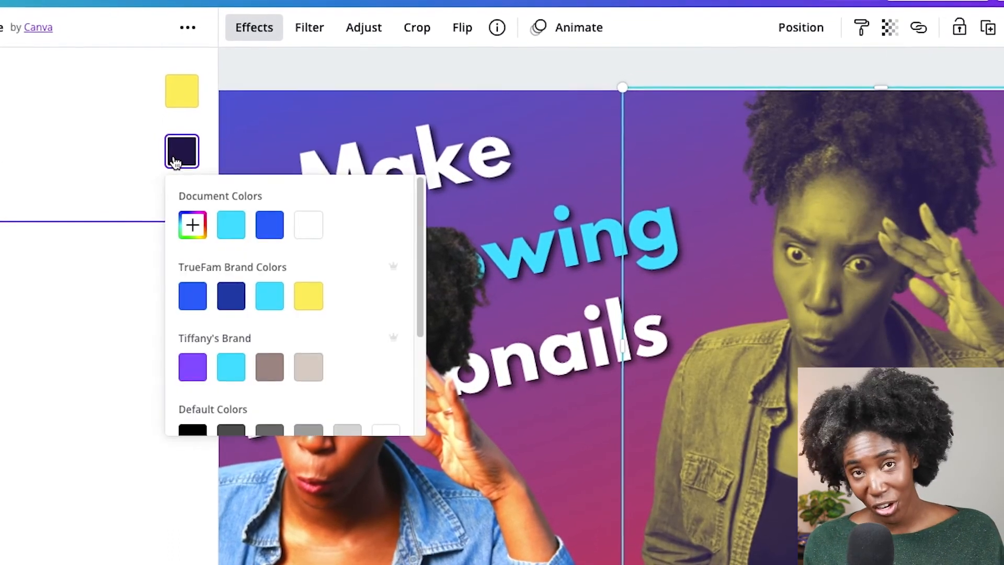
pyautogui.click(288, 299)
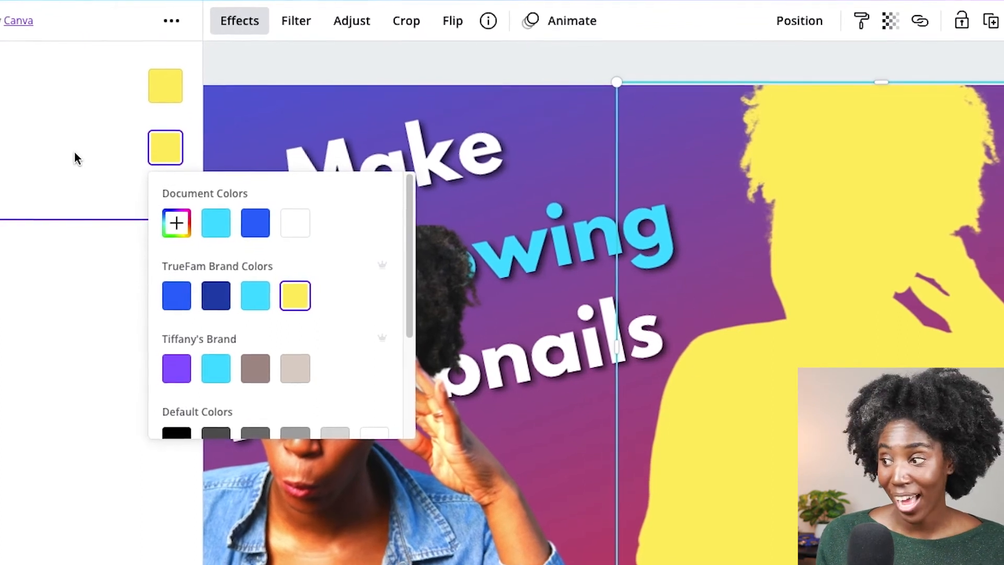
pyautogui.click(75, 153)
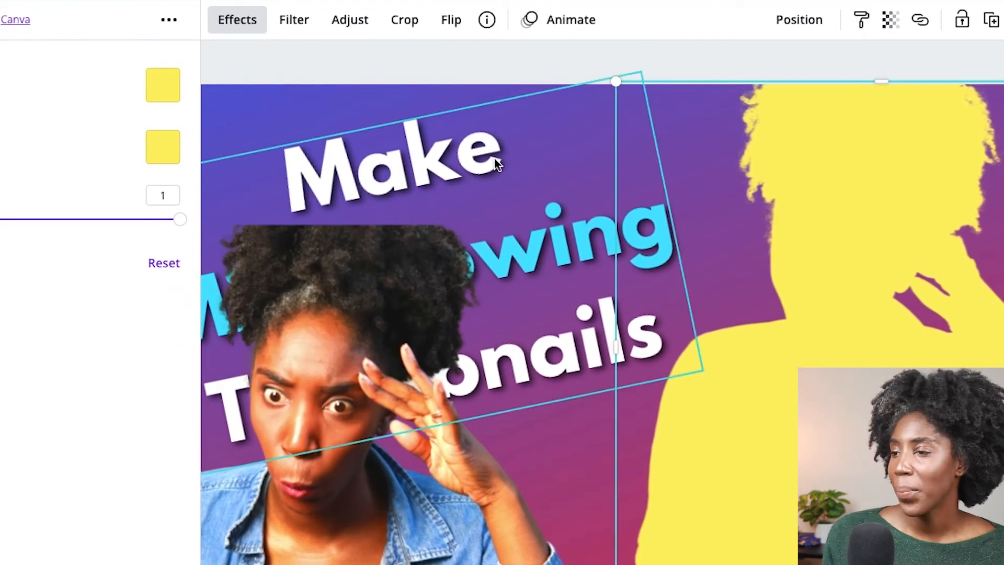
pyautogui.click(364, 20)
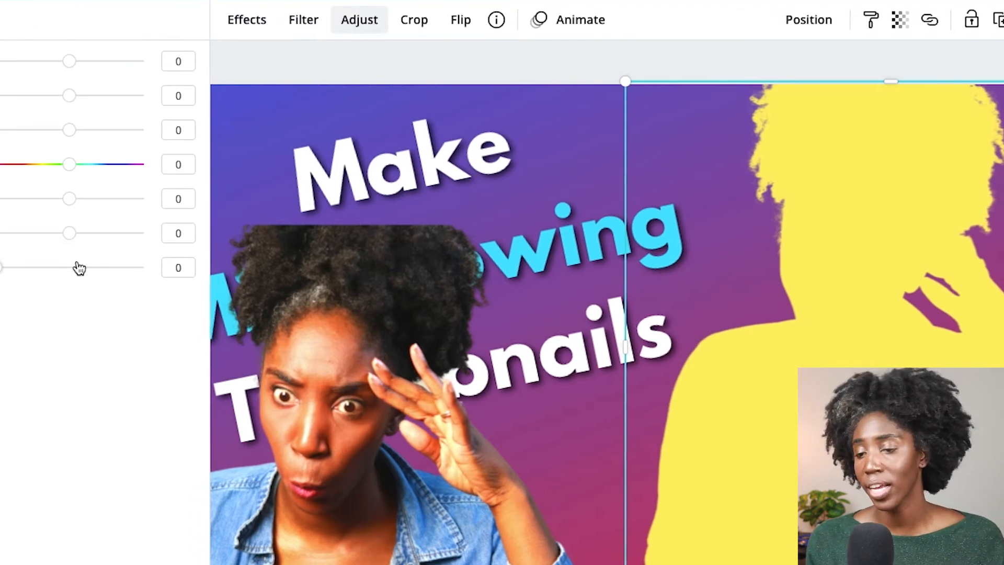
pyautogui.moveTo(116, 199); pyautogui.dragTo(176, 209)
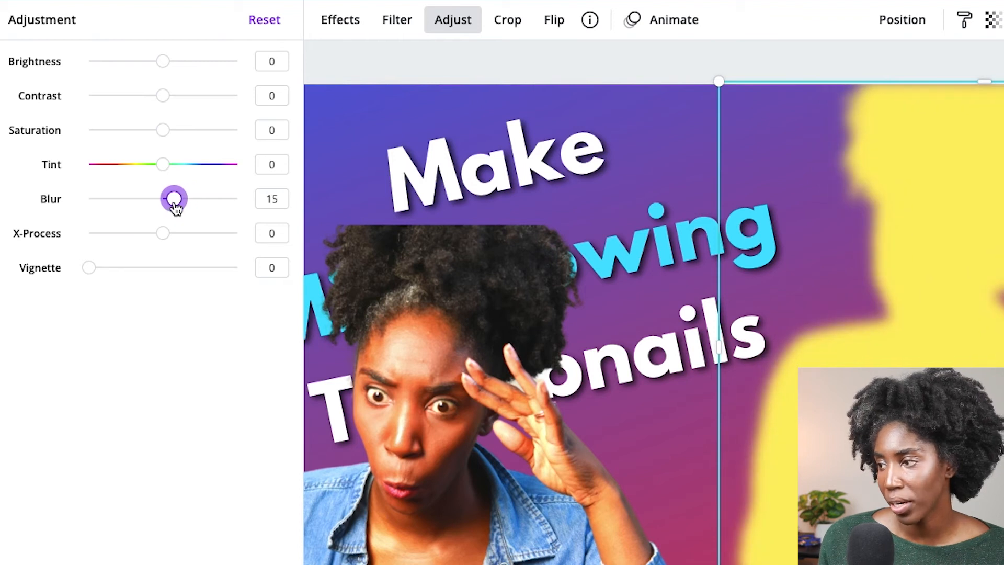
# - Try the full-color photo over the blurred yellow silhouette and move it back off
pyautogui.click(487, 400)
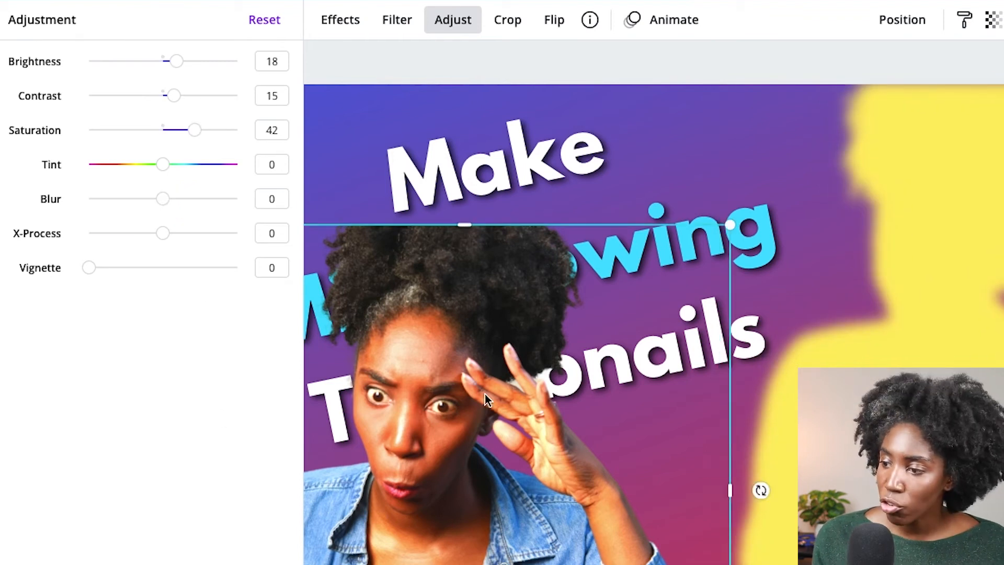
pyautogui.moveTo(486, 400); pyautogui.dragTo(955, 257)
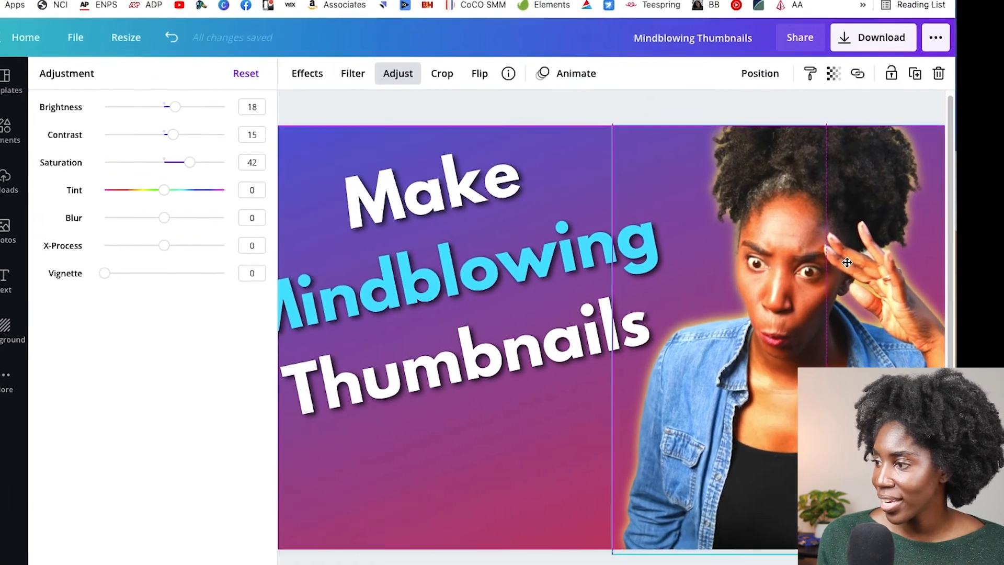
pyautogui.moveTo(807, 266); pyautogui.dragTo(450, 294)
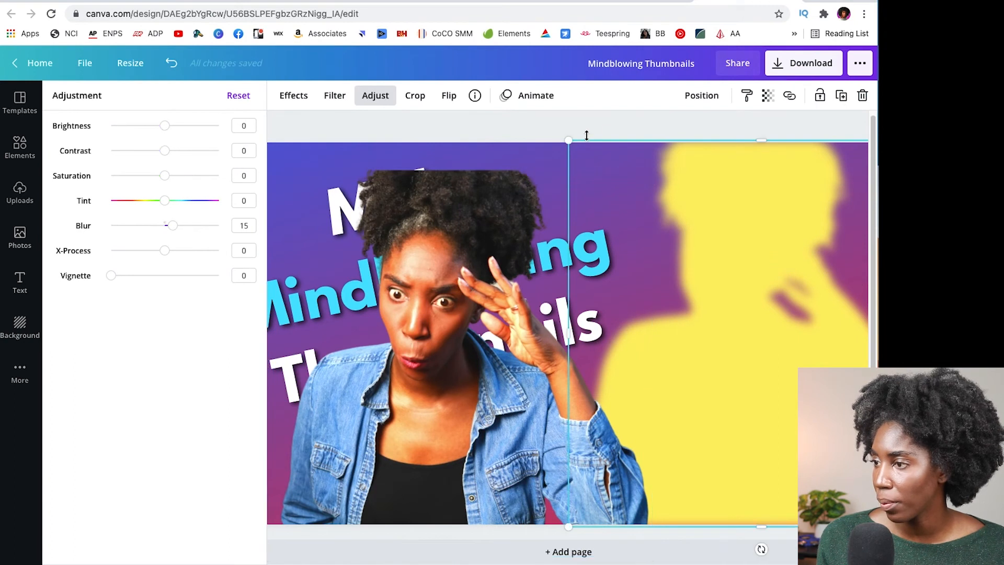
# - Slightly enlarge and reposition the blurred yellow silhouette, and align the full-color photo over it to form a glow
pyautogui.moveTo(568, 141); pyautogui.dragTo(533, 111)
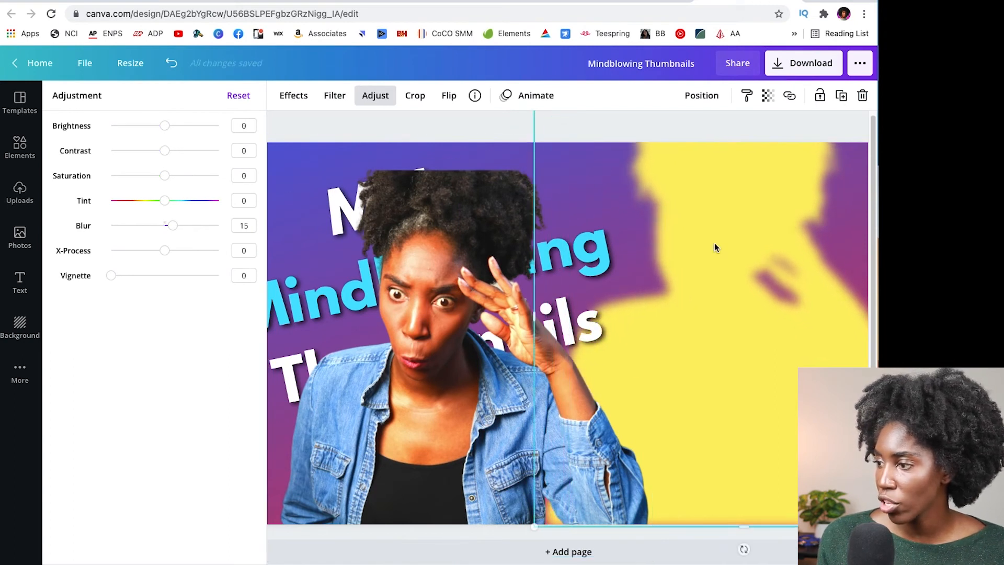
pyautogui.moveTo(719, 250); pyautogui.dragTo(737, 274)
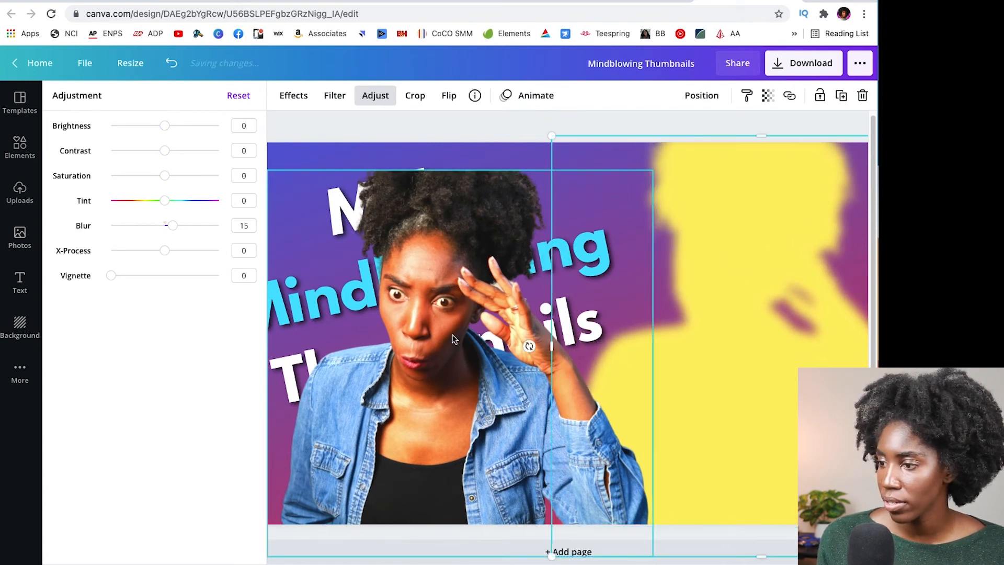
pyautogui.moveTo(653, 266); pyautogui.dragTo(750, 308)
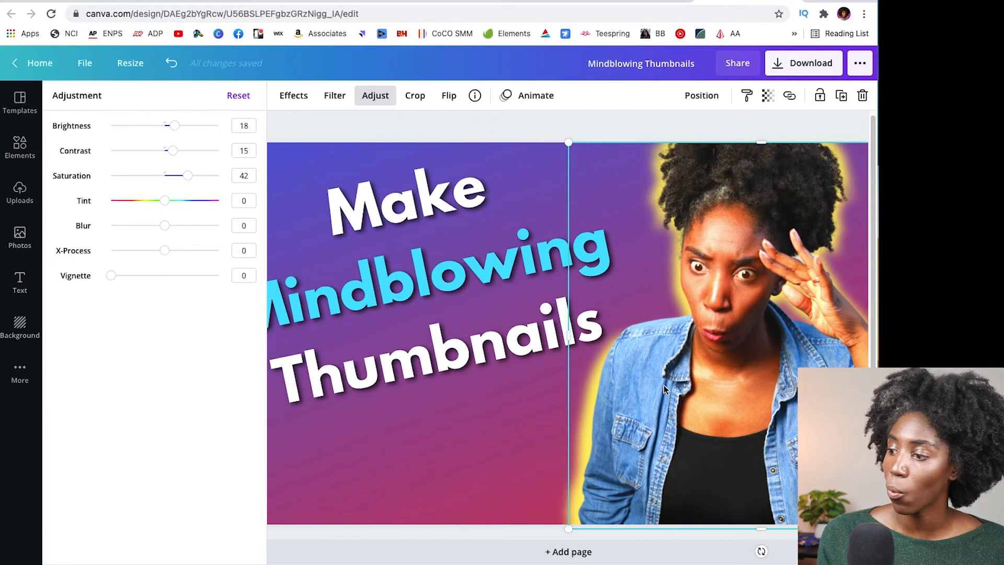
pyautogui.moveTo(648, 398); pyautogui.dragTo(646, 402)
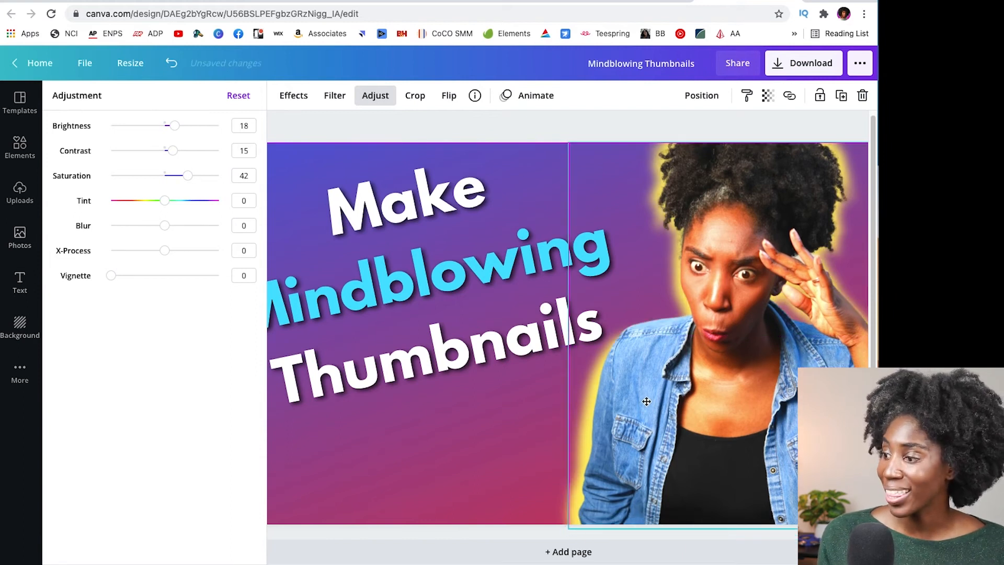
# - Move the full-color photo aside, set the yellow silhouette's blur to 8, and align the photo back over it
pyautogui.moveTo(755, 339); pyautogui.dragTo(467, 345)
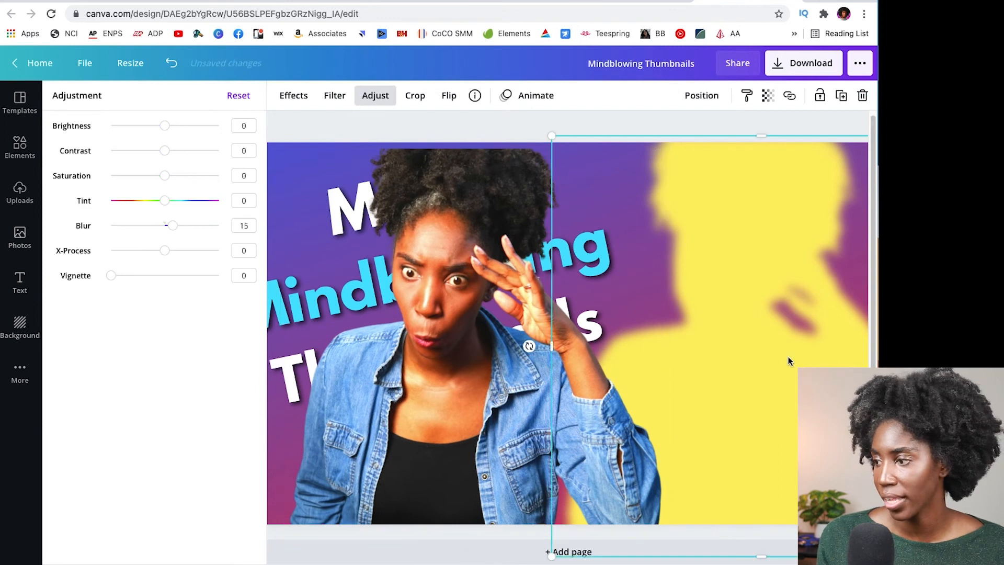
pyautogui.moveTo(172, 230); pyautogui.dragTo(169, 231)
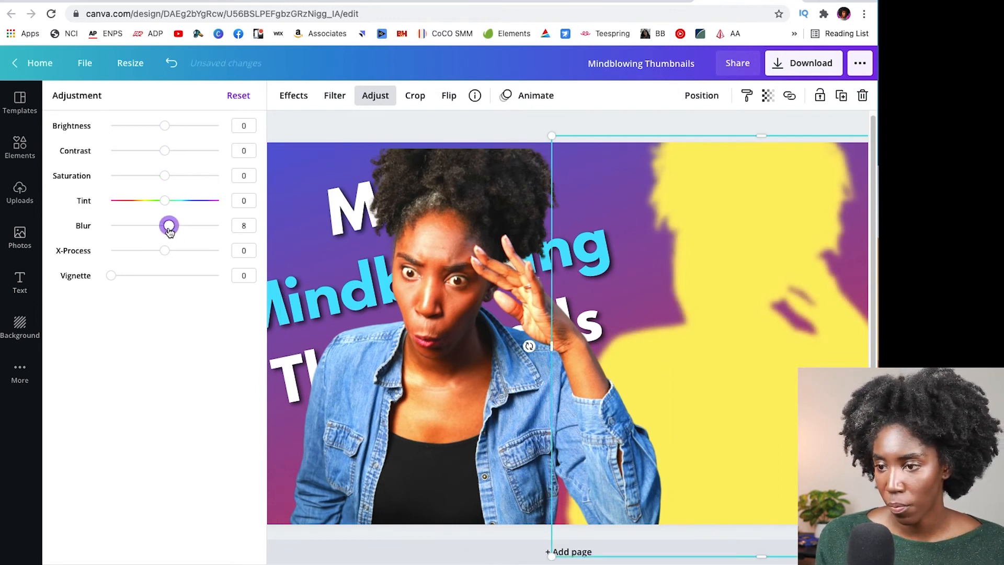
pyautogui.moveTo(498, 401); pyautogui.dragTo(782, 394)
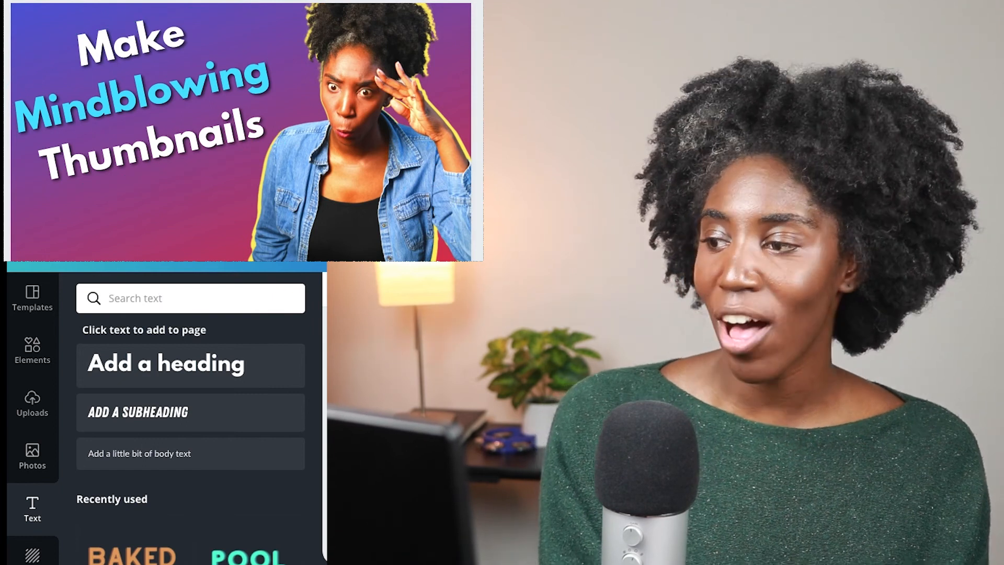
# - Recolor the headline word "Mindblowing" in the TrueFam brand yellow
pyautogui.click(230, 90)
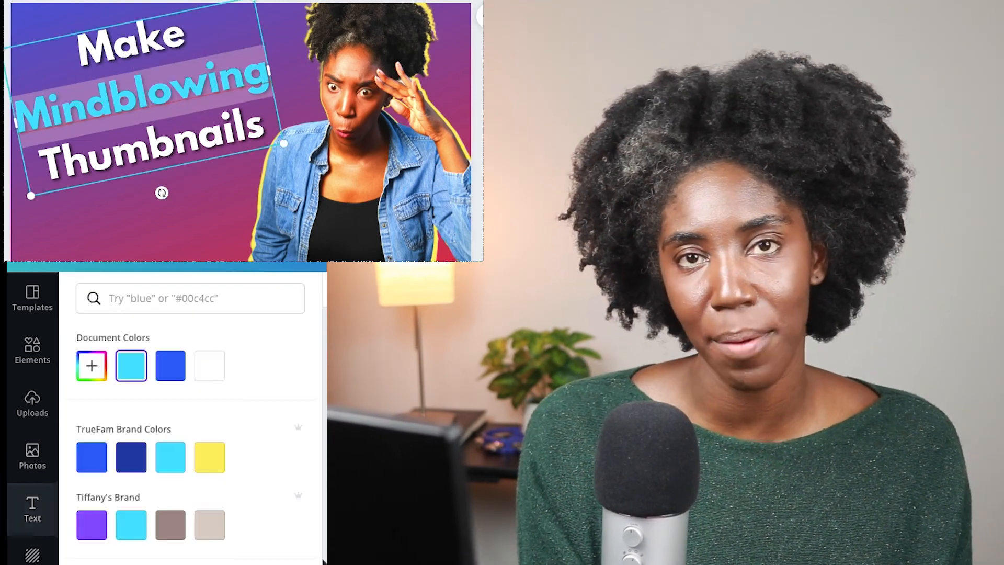
pyautogui.click(209, 455)
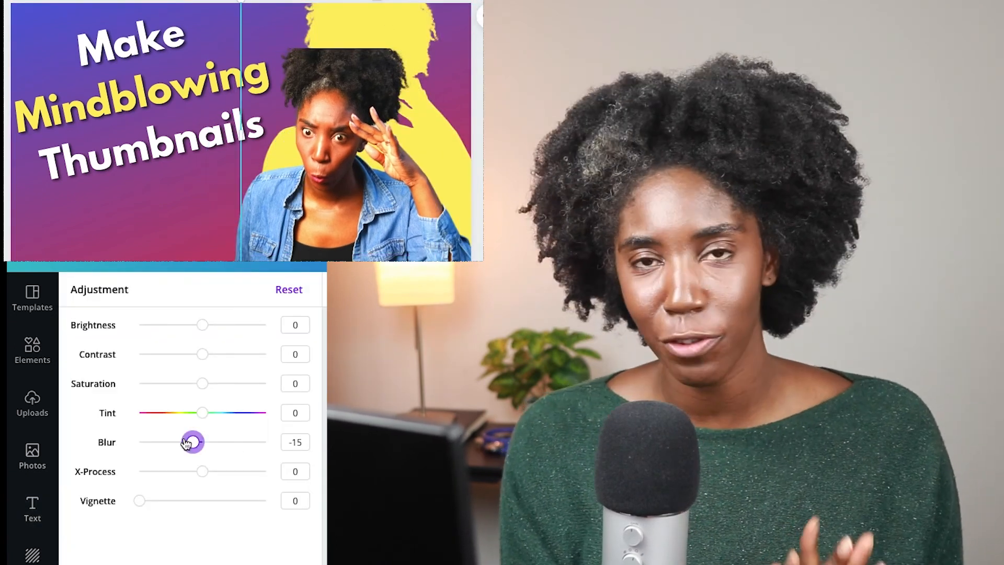
# - Raise the silhouette's blur to a positive value for a softer edge and align the full-color photo over it
pyautogui.moveTo(193, 441); pyautogui.dragTo(220, 441)
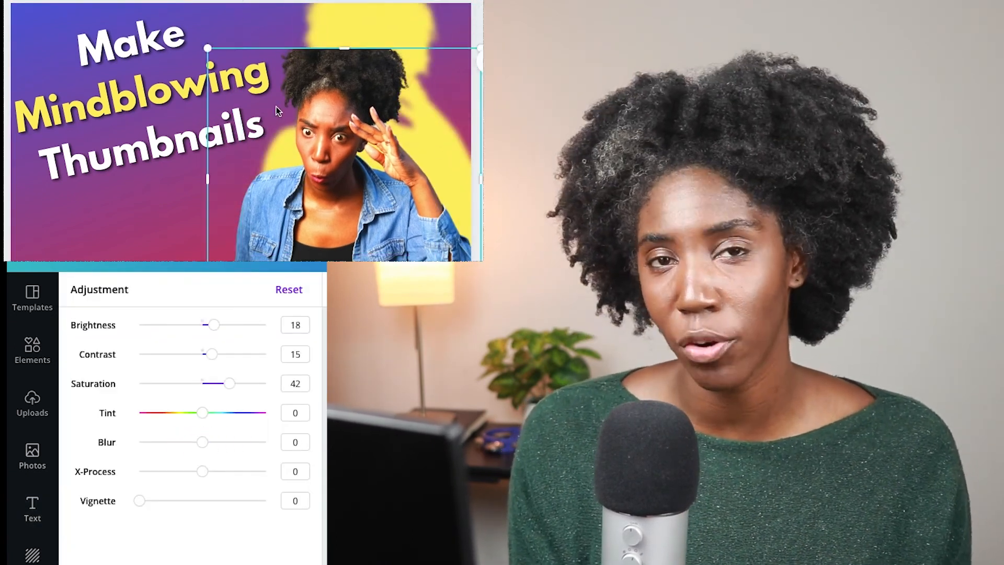
pyautogui.moveTo(266, 111); pyautogui.dragTo(292, 69)
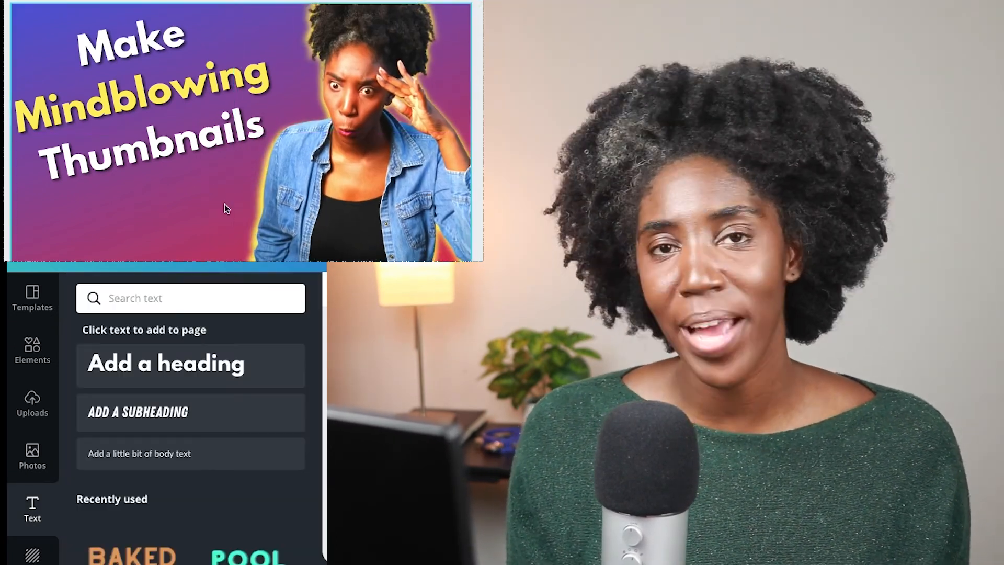
# - Search the backgrounds for "space" and try a plain light blue color behind the design
pyautogui.click(151, 152)
pyautogui.click(107, 216)
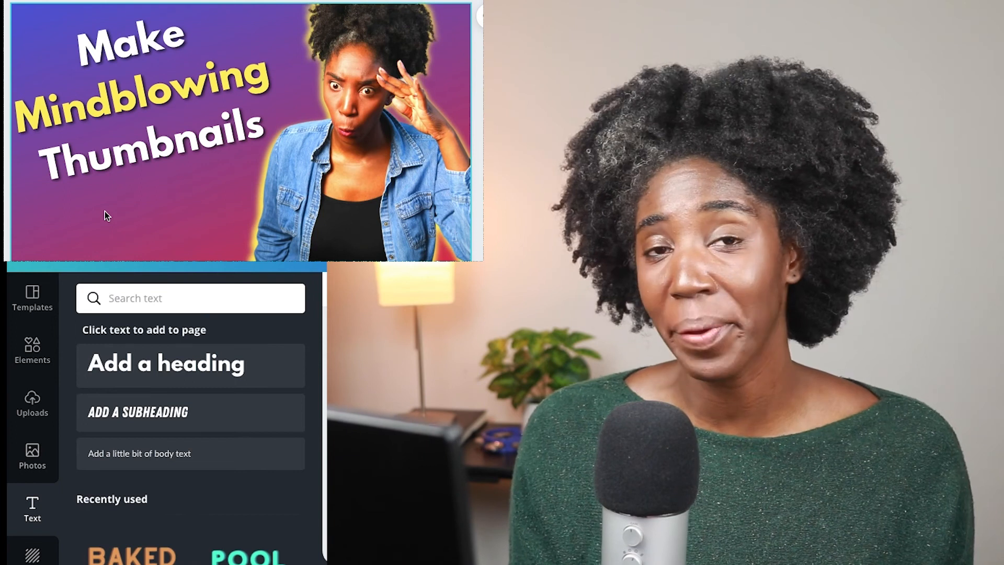
pyautogui.click(61, 18)
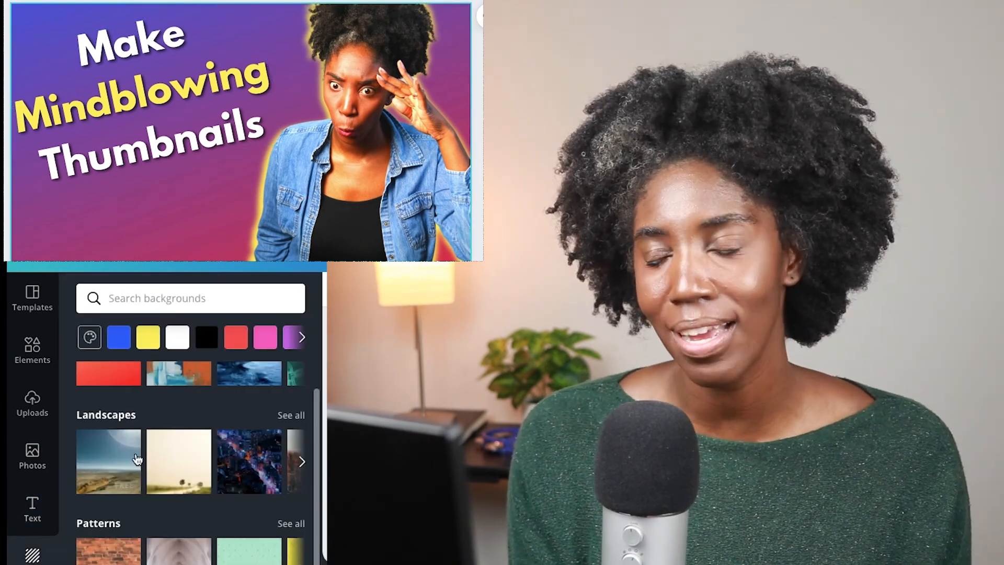
pyautogui.click(209, 298)
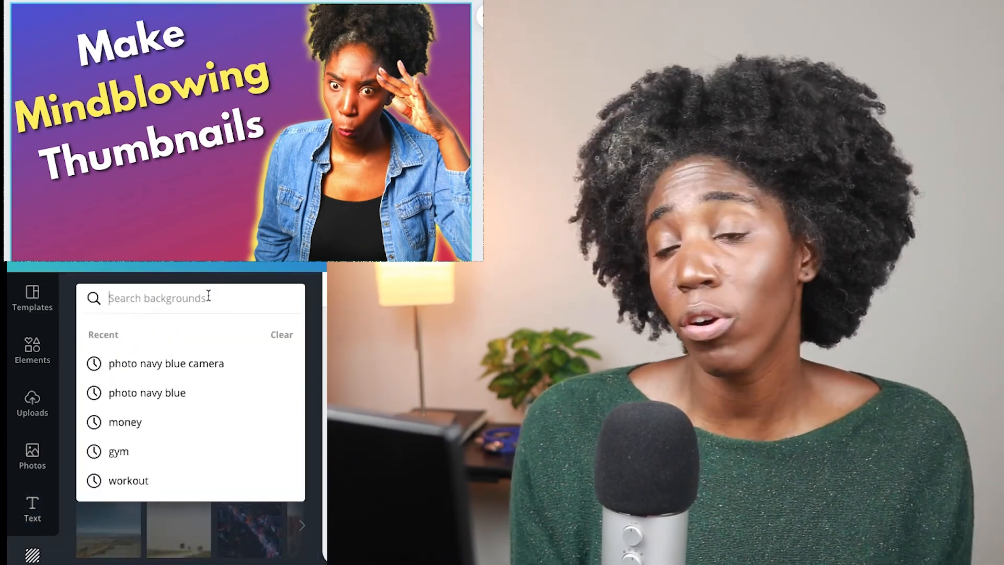
pyautogui.write('space')
pyautogui.press('Return')
pyautogui.click(119, 339)
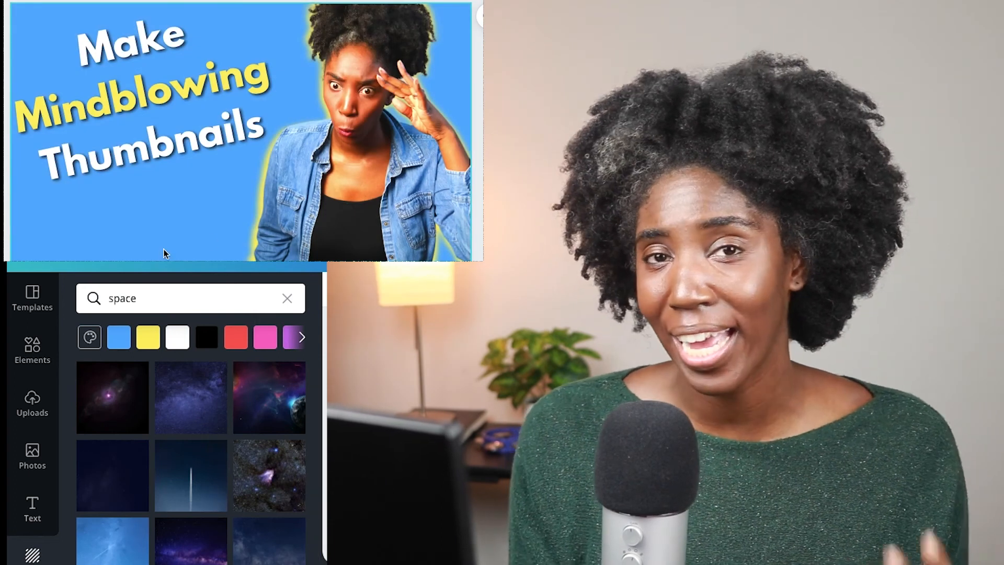
# - Try an orange sunset sky and the black background with a purple nebula behind the design
pyautogui.click(215, 559)
pyautogui.click(128, 501)
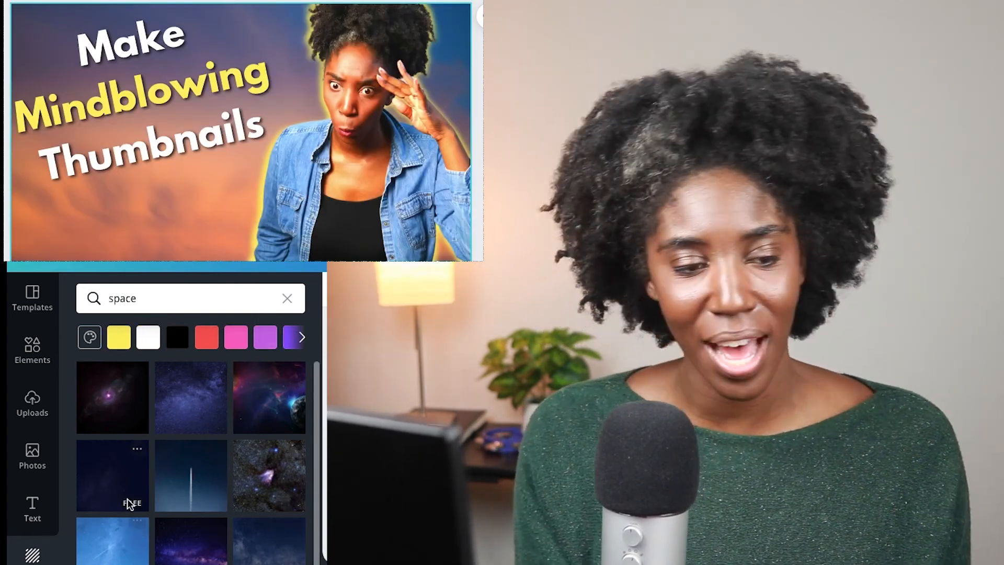
pyautogui.click(112, 384)
# - Search the backgrounds for "mind blowing"
pyautogui.moveTo(138, 299); pyautogui.dragTo(25, 301)
pyautogui.write('mind blowing')
pyautogui.press('Return')
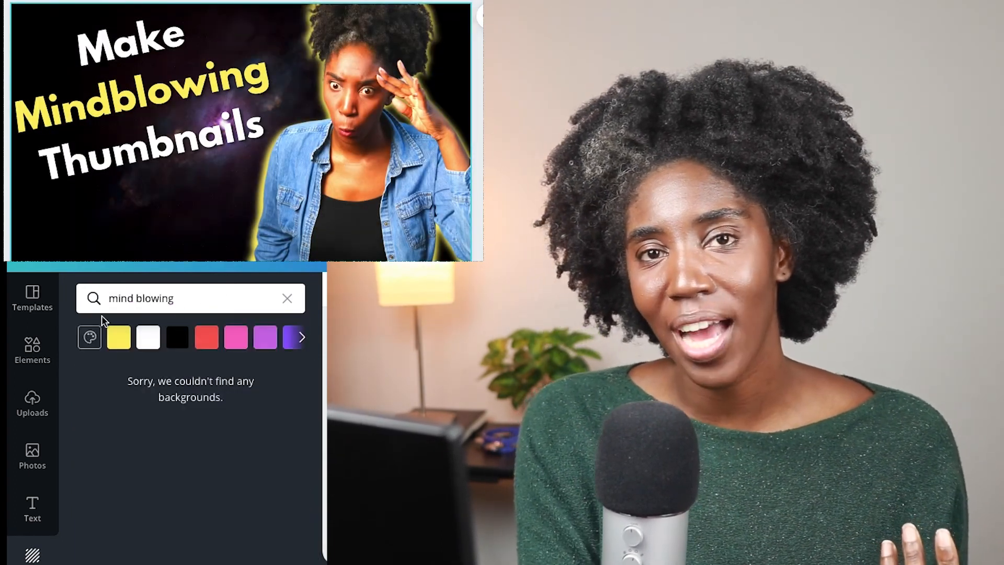
# - Search the backgrounds for "galaxy" and apply the teal and blue starry image with an orange nebula
pyautogui.doubleClick(153, 299)
pyautogui.write('bowing')
pyautogui.press('BackSpace')
pyautogui.press('BackSpace')
pyautogui.press('BackSpace')
pyautogui.press('BackSpace')
pyautogui.press('BackSpace')
pyautogui.press('BackSpace')
pyautogui.press('BackSpace')
pyautogui.press('BackSpace')
pyautogui.press('BackSpace')
pyautogui.press('BackSpace')
pyautogui.press('BackSpace')
pyautogui.write('galacx')
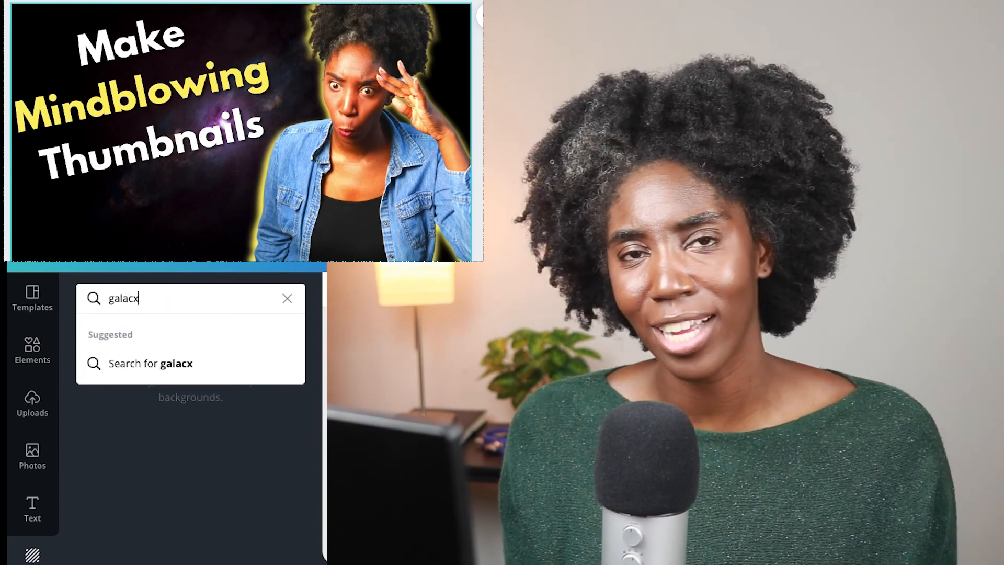
pyautogui.write('y')
pyautogui.press('Return')
pyautogui.click(270, 414)
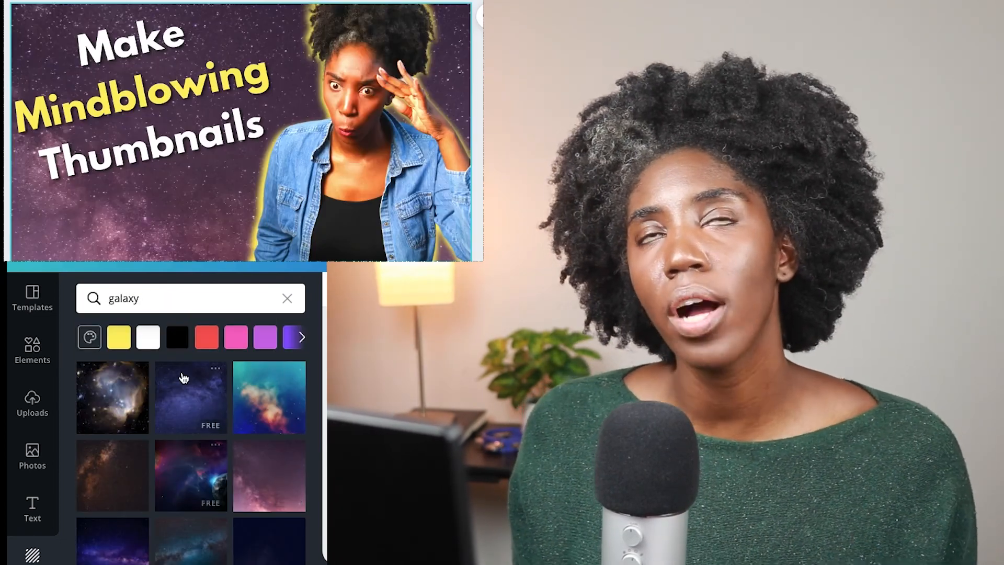
# - Search the backgrounds for "space" again to compare alternatives with the teal galaxy image
pyautogui.hotkey('ctrl', 'a')
pyautogui.write('space')
pyautogui.press('Return')
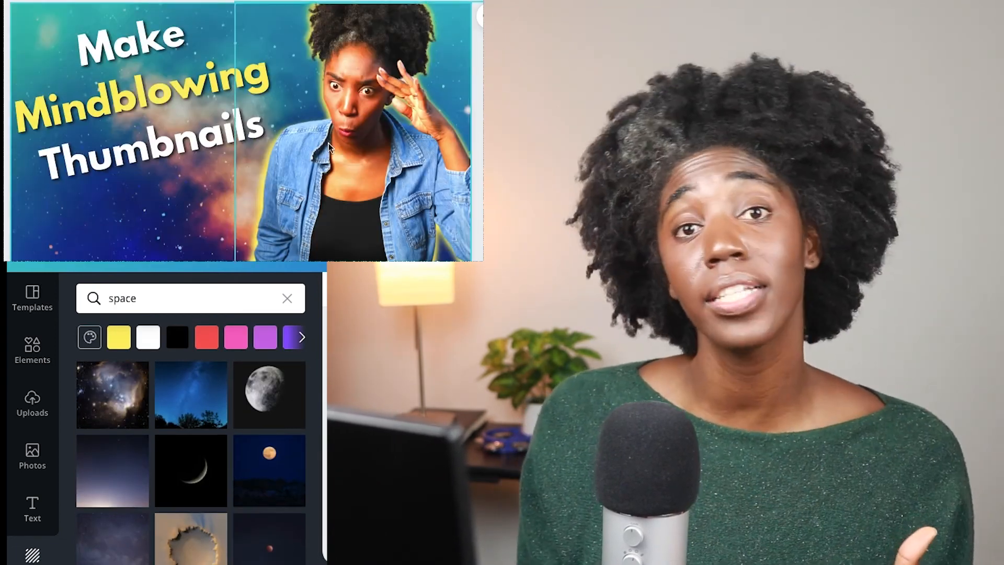
# - Search the elements for "youtube", add the red play button graphic, and place it centered below the headline
pyautogui.click(32, 349)
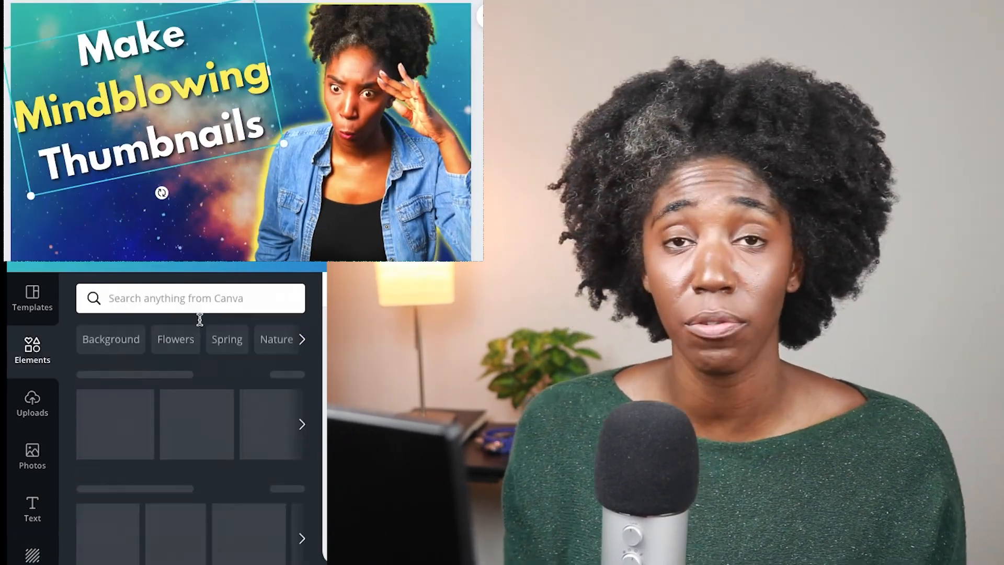
pyautogui.write('youtube')
pyautogui.press('Return')
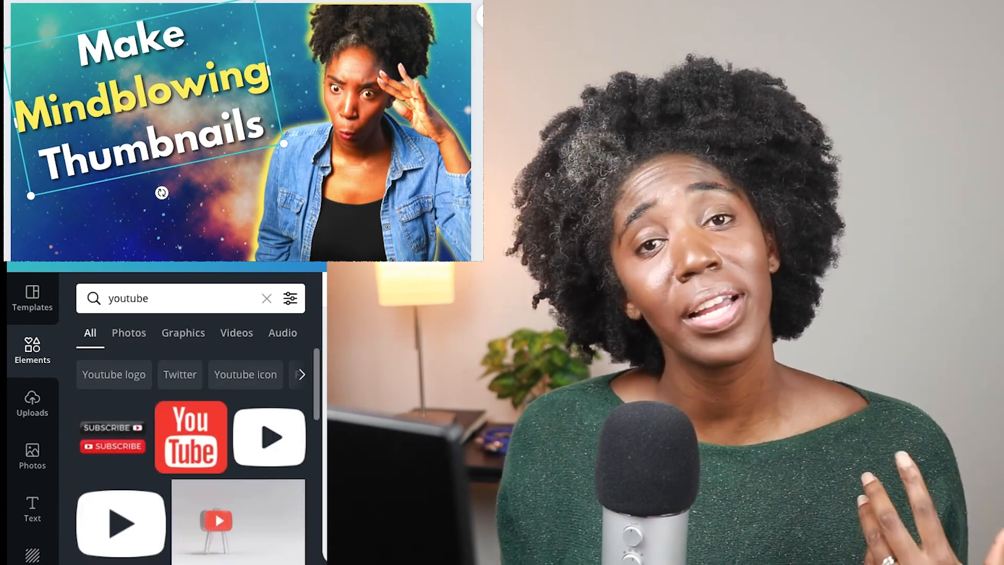
pyautogui.scroll(-4, 163, 452)
pyautogui.click(151, 463)
pyautogui.moveTo(325, 76); pyautogui.dragTo(144, 217)
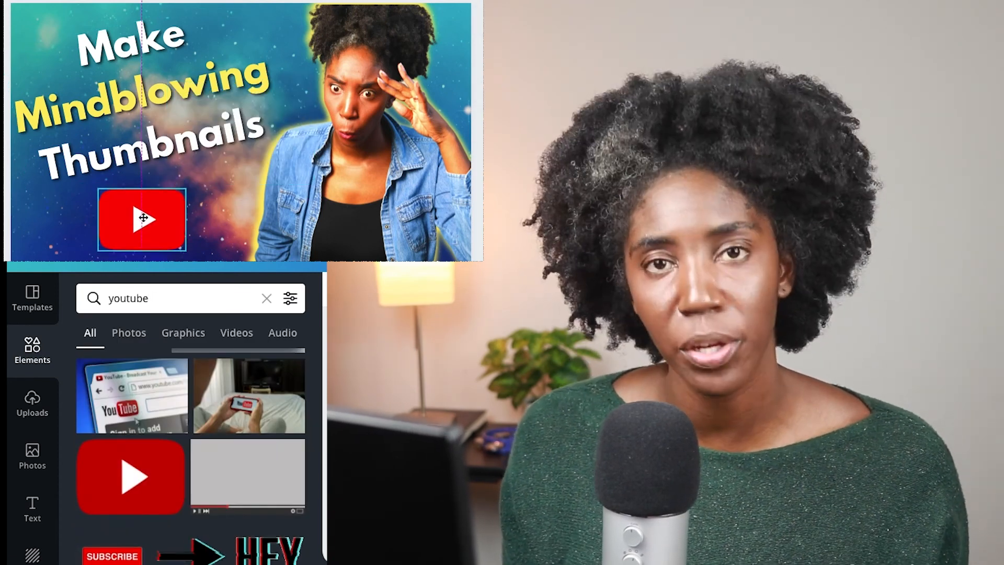